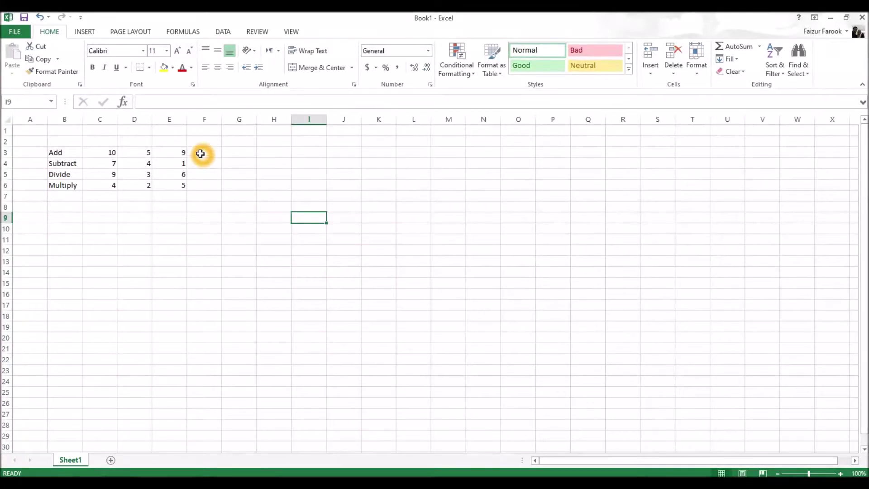
# - Enter =C3+D3 in F3 so it shows 15
pyautogui.moveTo(60, 156); pyautogui.dragTo(179, 181)
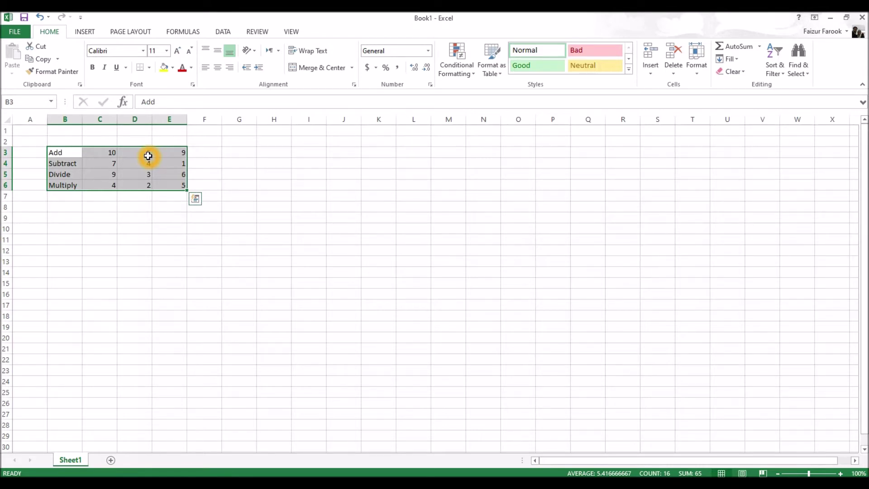
pyautogui.click(274, 152)
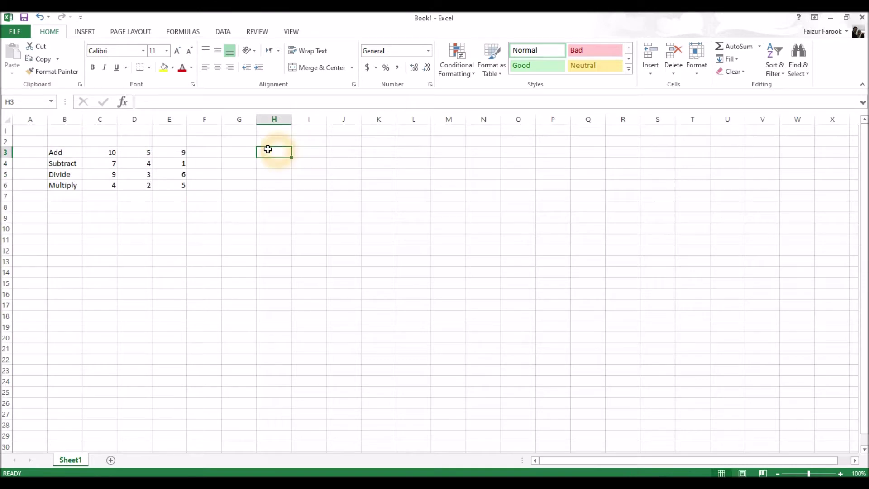
pyautogui.click(213, 151)
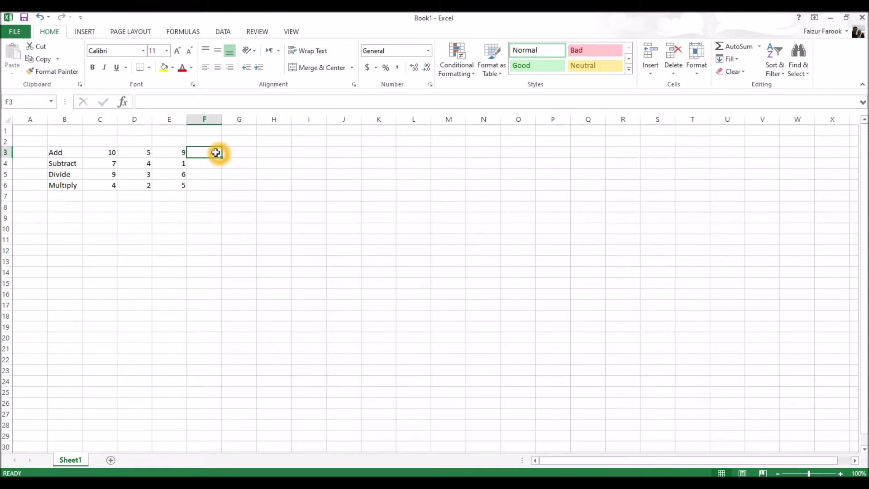
pyautogui.write('=')
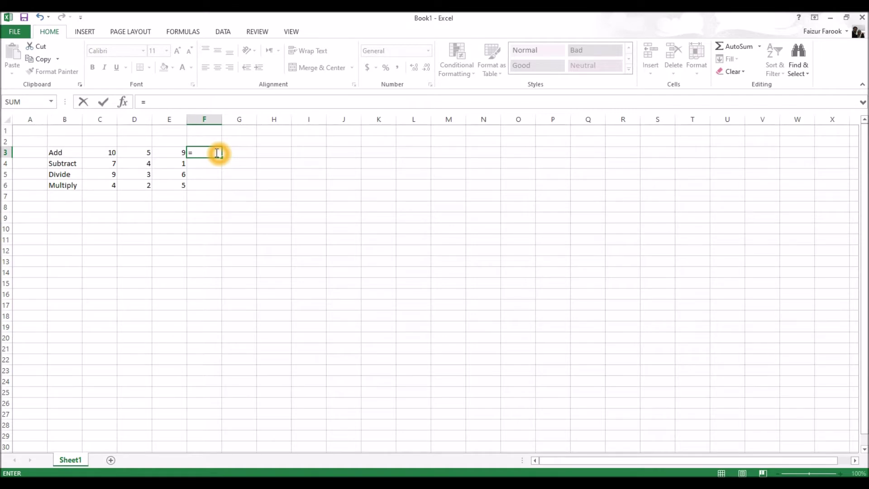
pyautogui.write('c3+d3')
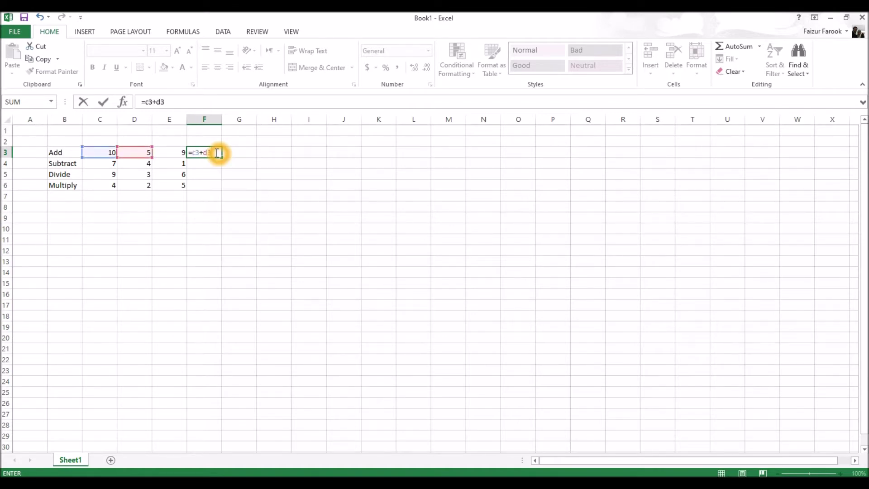
pyautogui.press('Return')
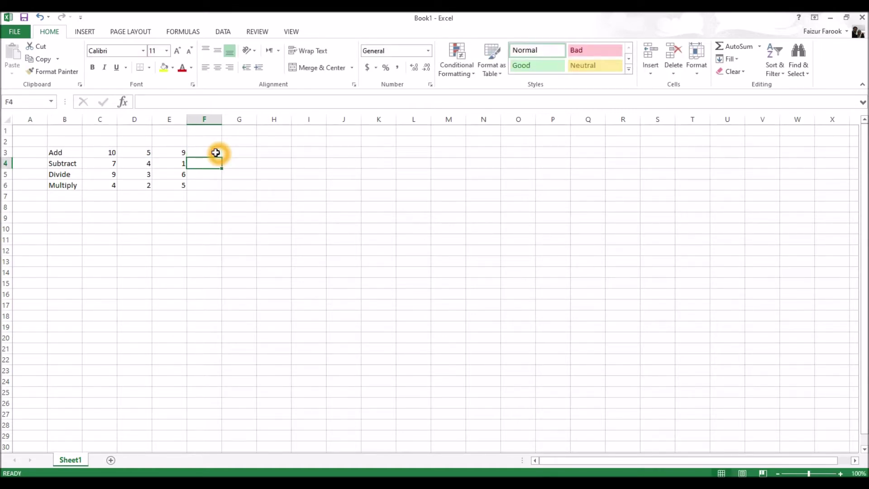
# - Build =C3+D3+E3 in G3 by clicking the cells, giving 24
pyautogui.click(254, 153)
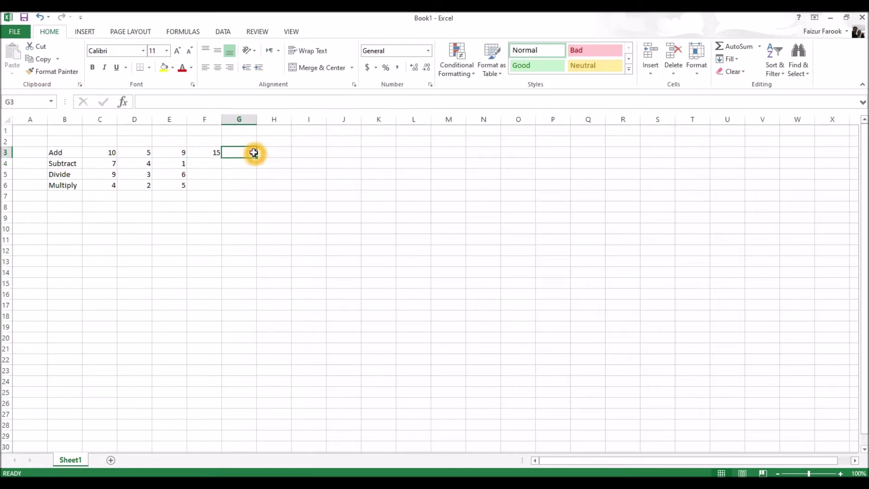
pyautogui.write('=')
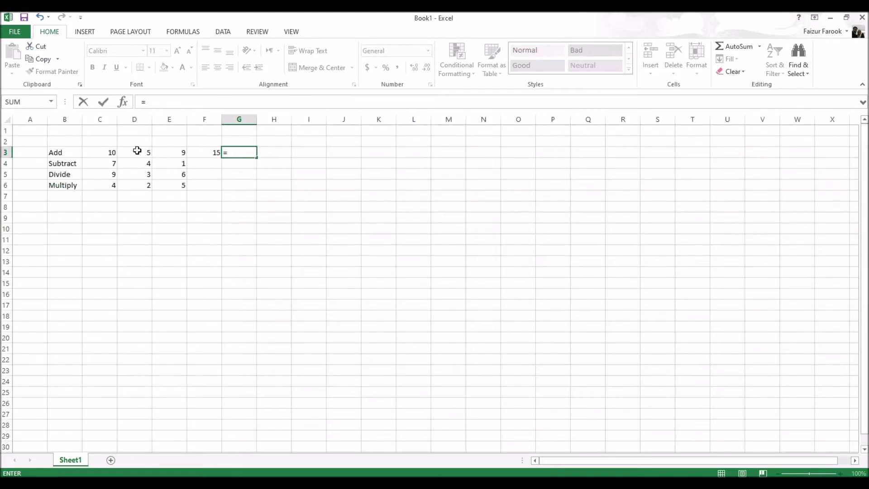
pyautogui.click(113, 151)
pyautogui.write('+')
pyautogui.click(145, 152)
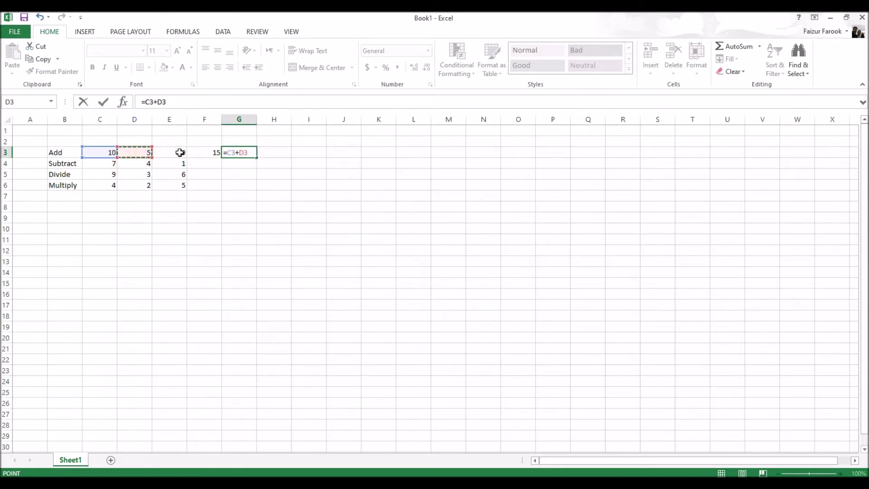
pyautogui.write('+')
pyautogui.click(177, 152)
pyautogui.click(188, 165)
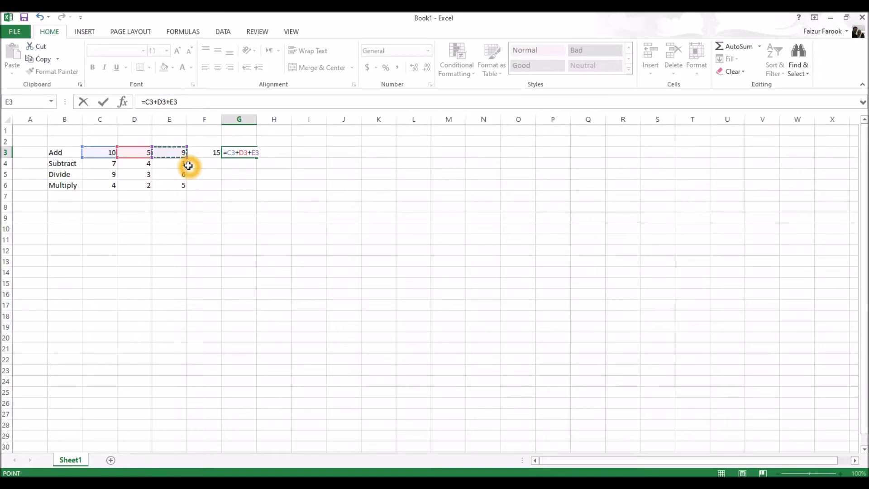
pyautogui.press('Return')
pyautogui.click(259, 152)
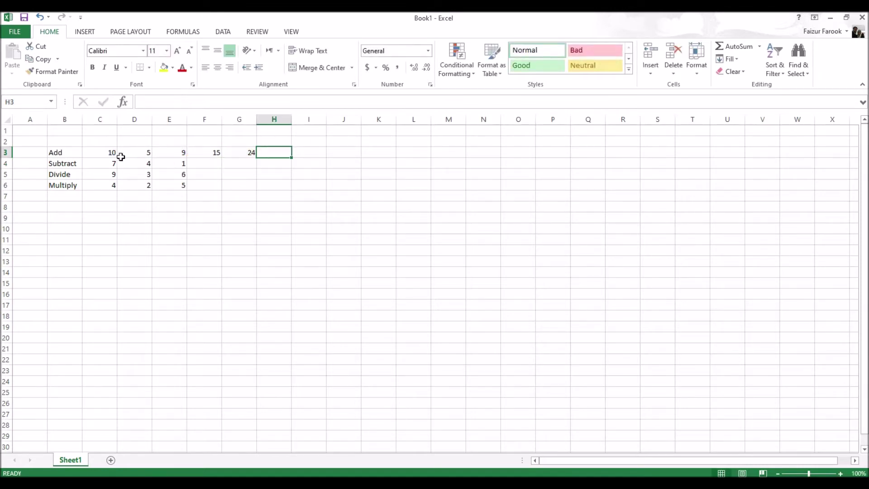
pyautogui.moveTo(97, 152); pyautogui.dragTo(254, 151)
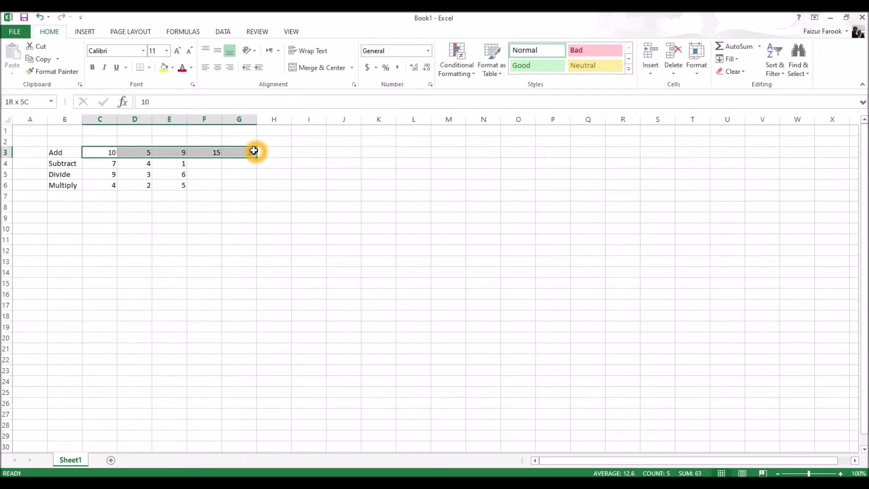
# - Enter =SUM(C3:G3) in H3, giving 63
pyautogui.click(276, 152)
pyautogui.write('=sum')
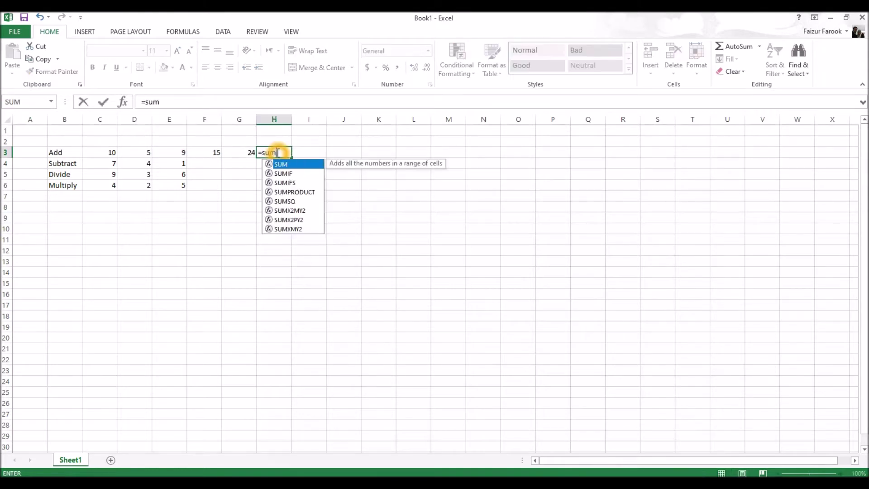
pyautogui.write('(')
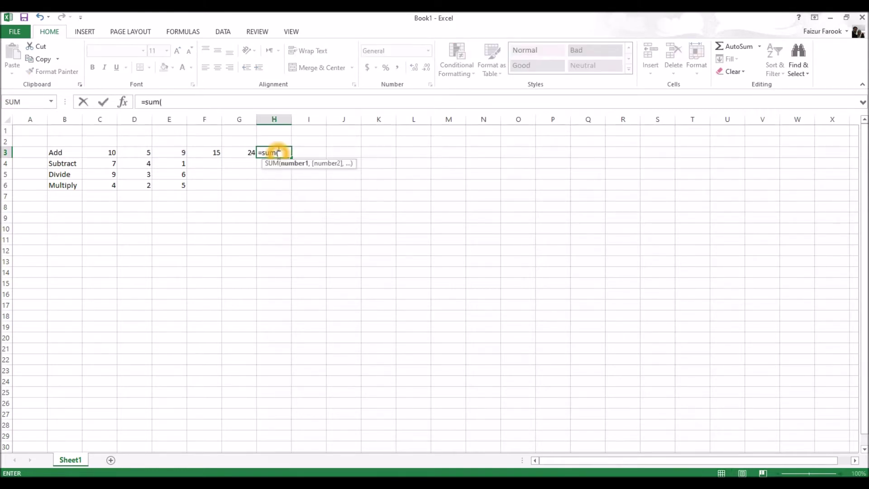
pyautogui.write('c3:')
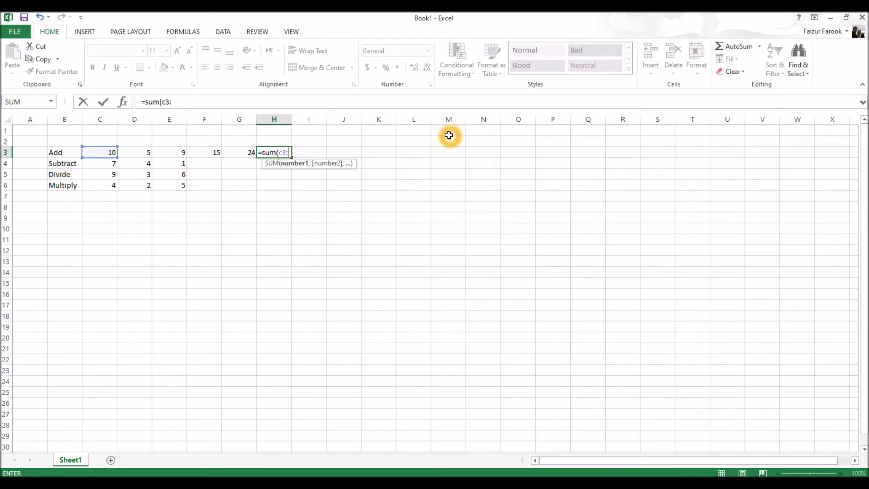
pyautogui.write('g3)')
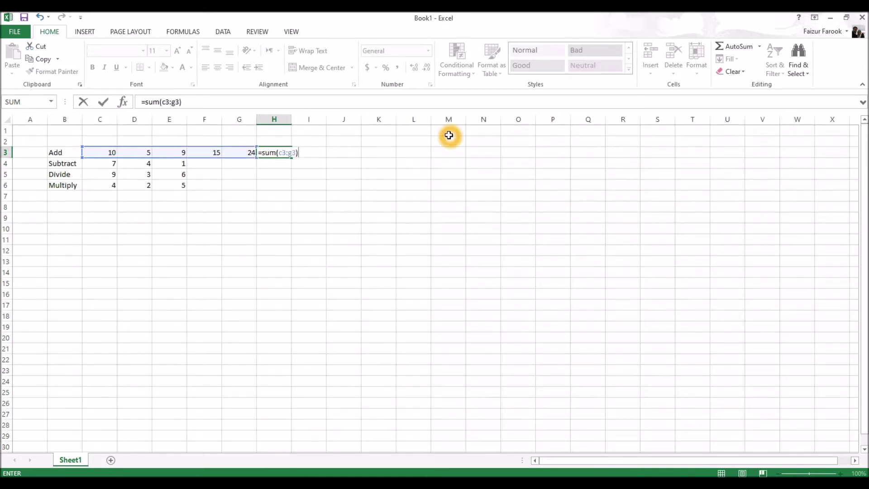
pyautogui.press('Return')
# - Put a SUM over the dragged range C3:H3 in I3, giving 126
pyautogui.click(308, 152)
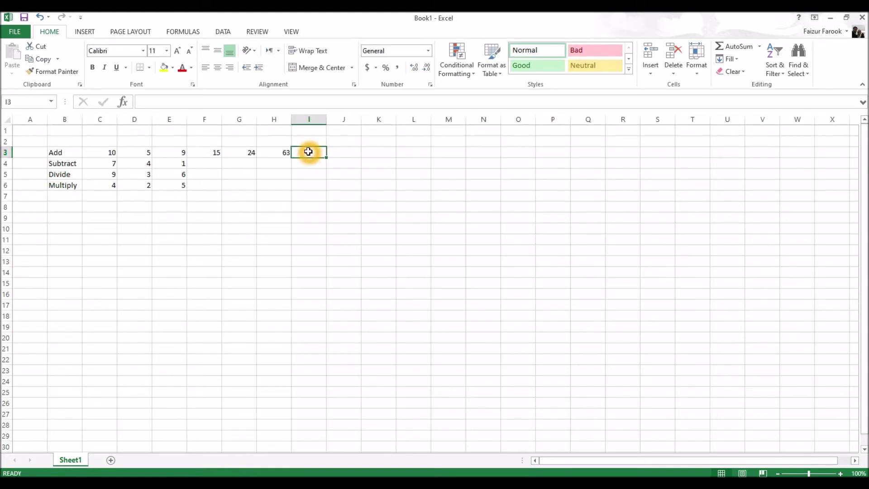
pyautogui.click(739, 48)
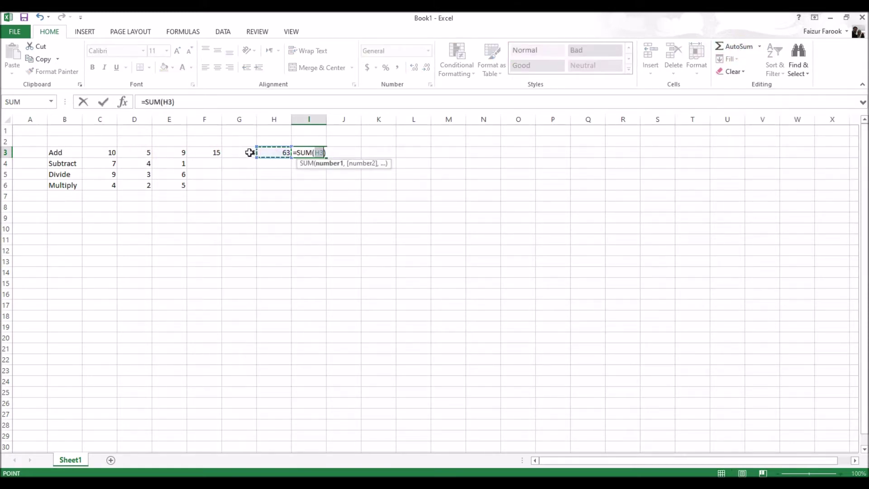
pyautogui.click(114, 154)
pyautogui.moveTo(260, 154); pyautogui.dragTo(91, 155)
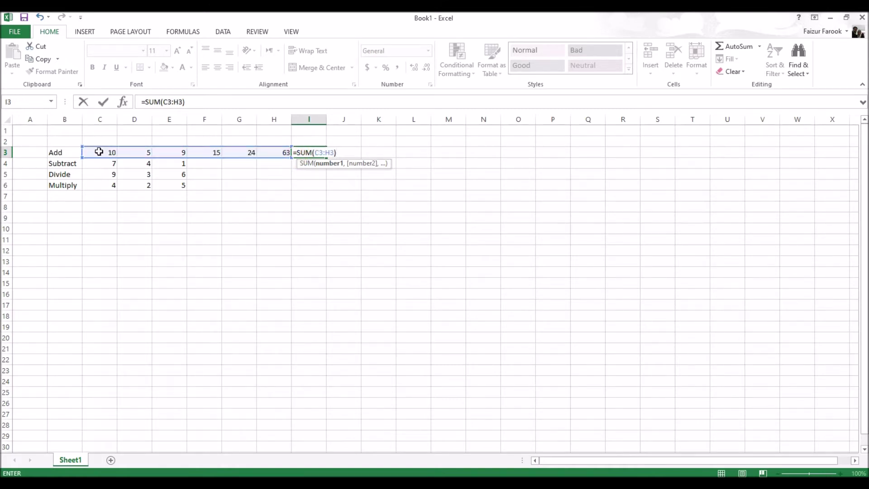
pyautogui.press('Return')
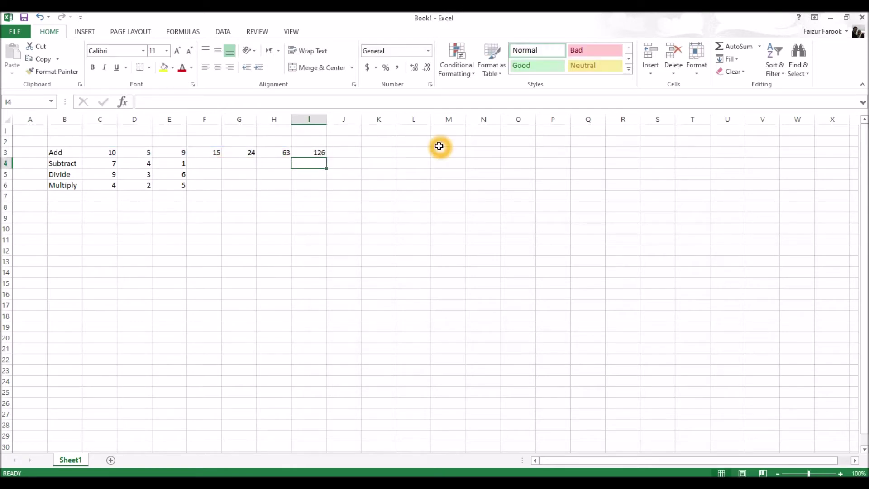
# - Select C3:I3 and use Quick Analysis Totals Sum to place =SUM(C3:I3), 252, in J3
pyautogui.click(483, 152)
pyautogui.moveTo(105, 153); pyautogui.dragTo(318, 152)
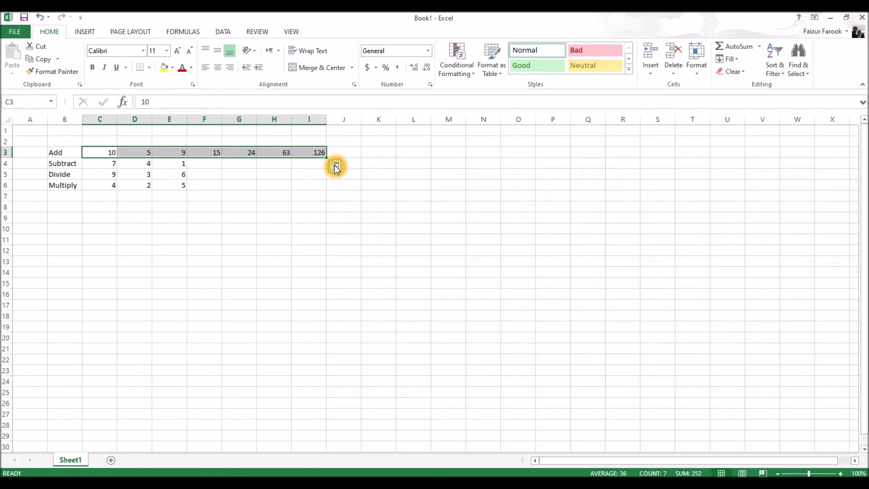
pyautogui.click(335, 168)
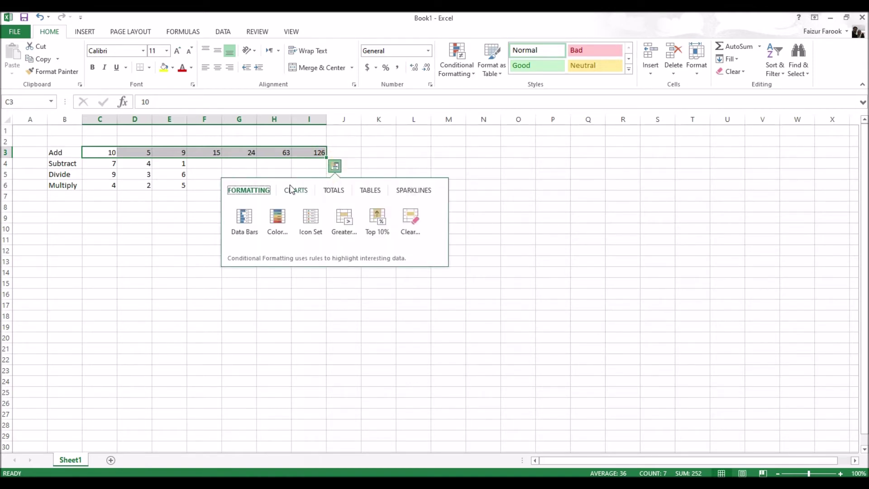
pyautogui.click(333, 190)
pyautogui.click(268, 190)
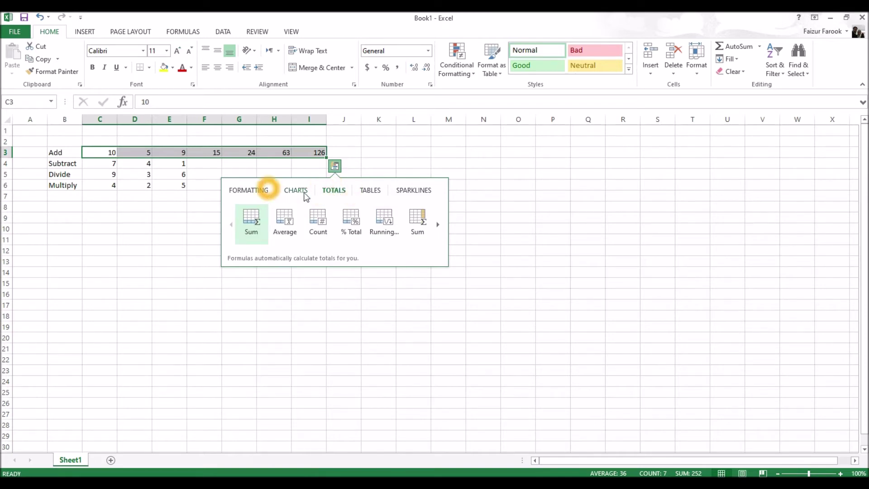
pyautogui.click(325, 193)
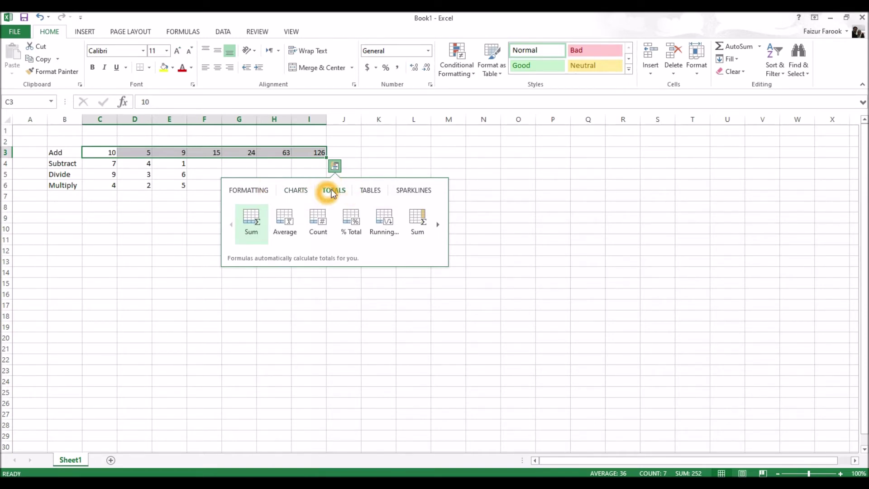
pyautogui.click(418, 216)
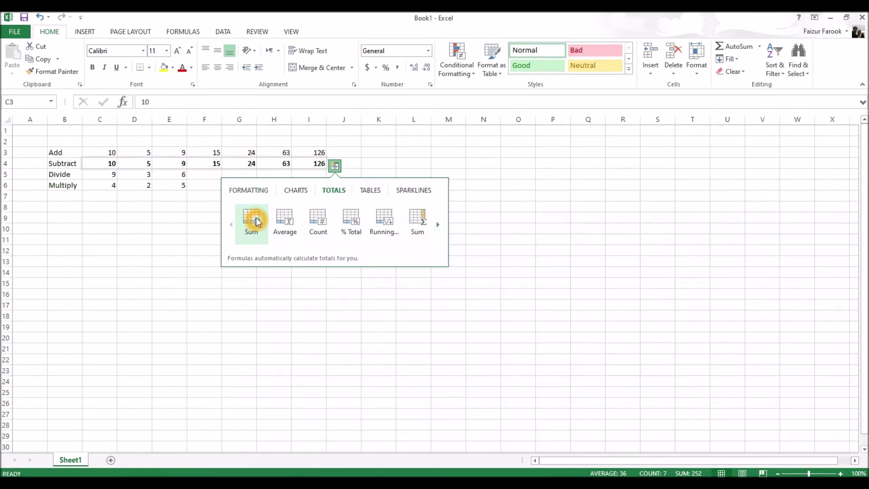
pyautogui.click(260, 221)
pyautogui.click(417, 221)
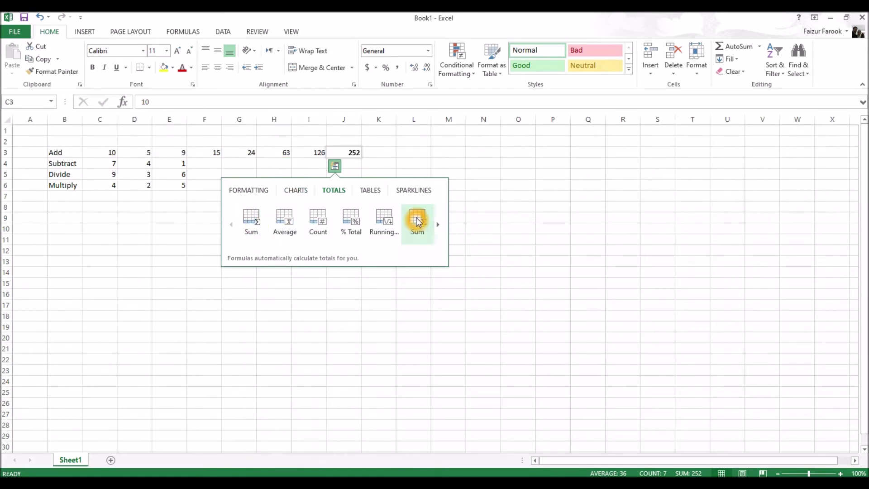
pyautogui.click(418, 220)
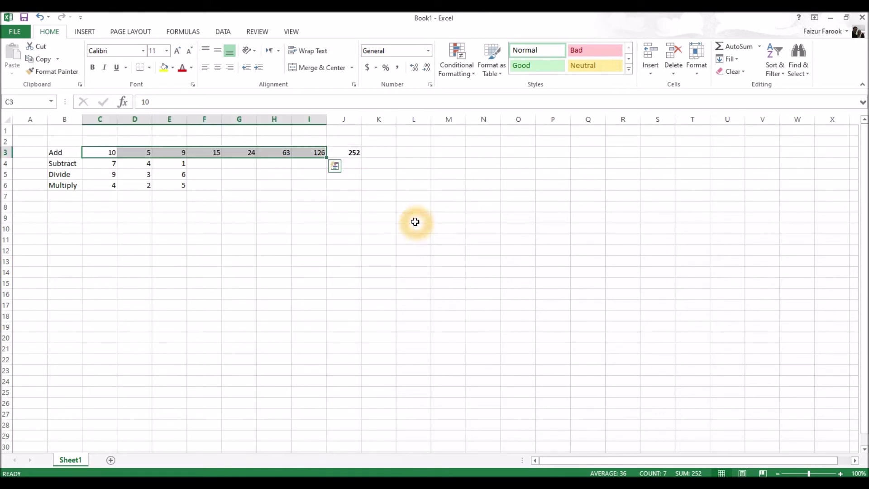
pyautogui.click(367, 179)
pyautogui.click(354, 150)
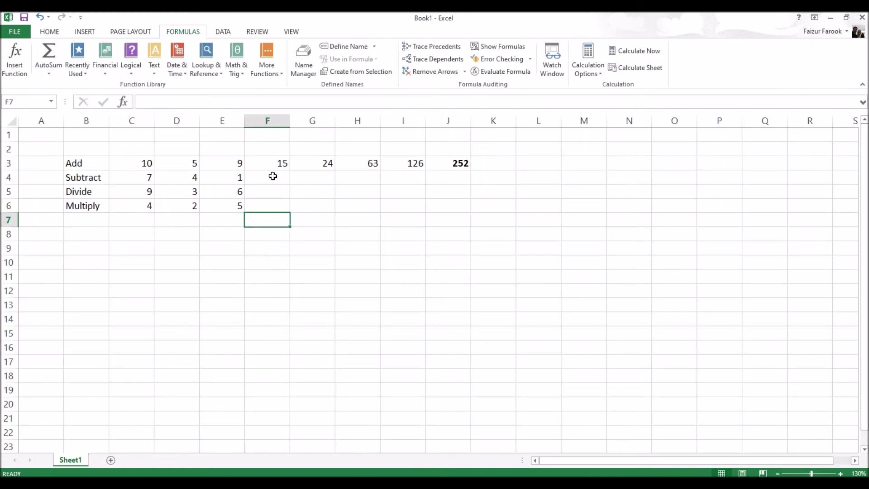
# - Enter =C4-D4 in F4 so the Subtract row's first result is 3
pyautogui.click(273, 181)
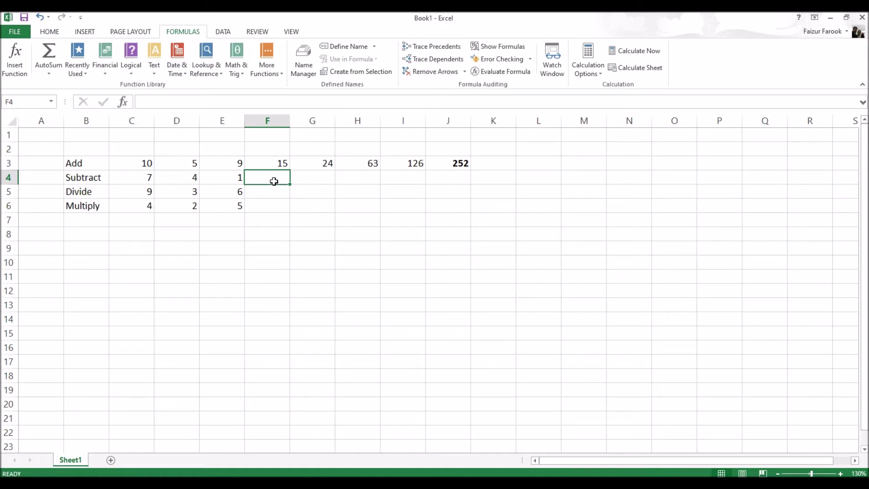
pyautogui.click(145, 175)
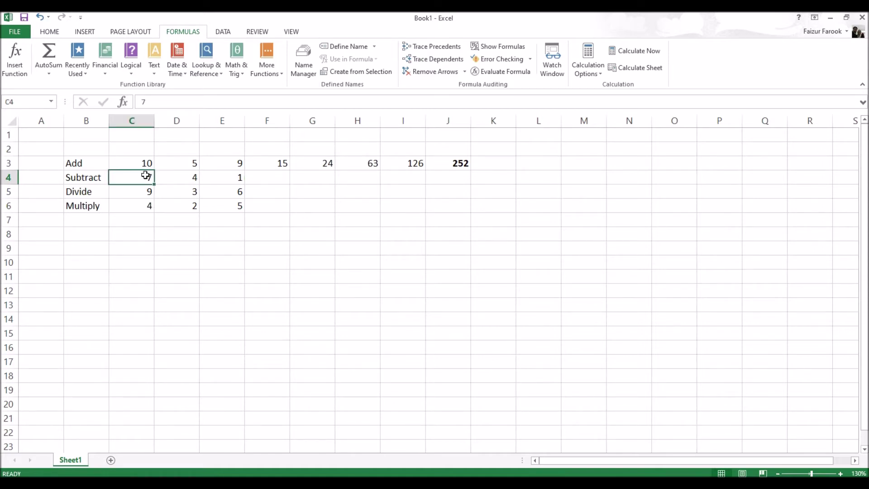
pyautogui.click(179, 178)
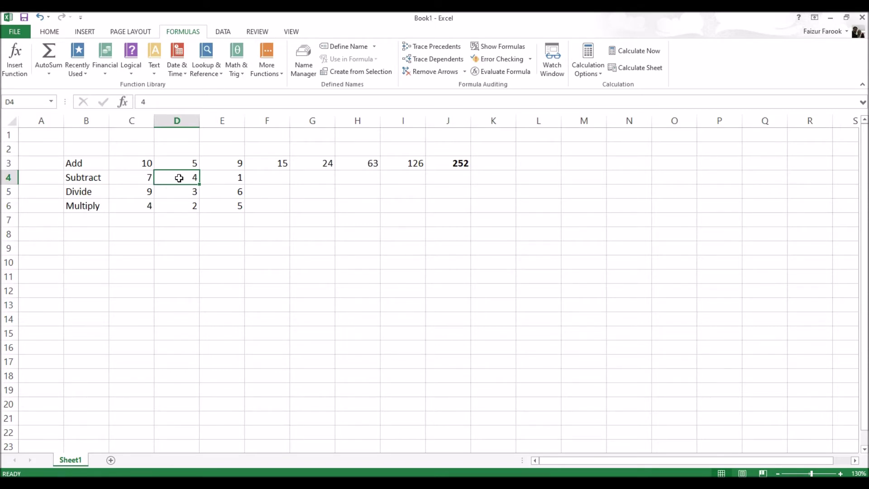
pyautogui.click(272, 179)
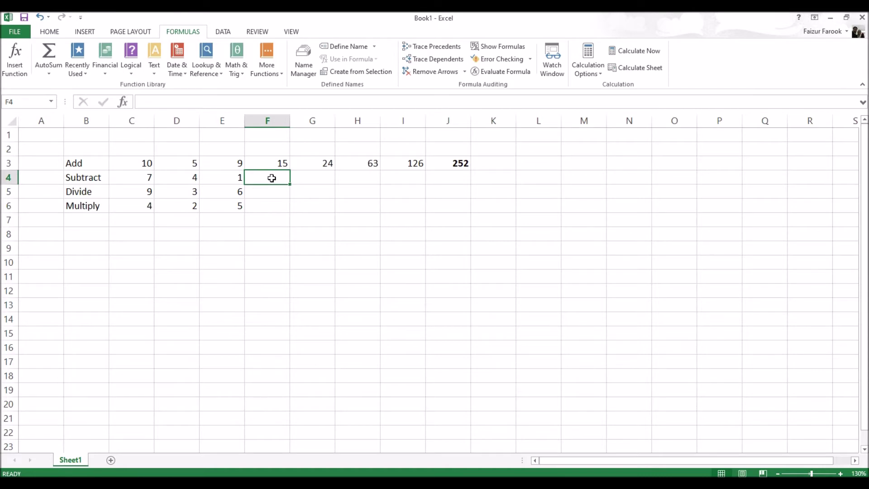
pyautogui.write('=')
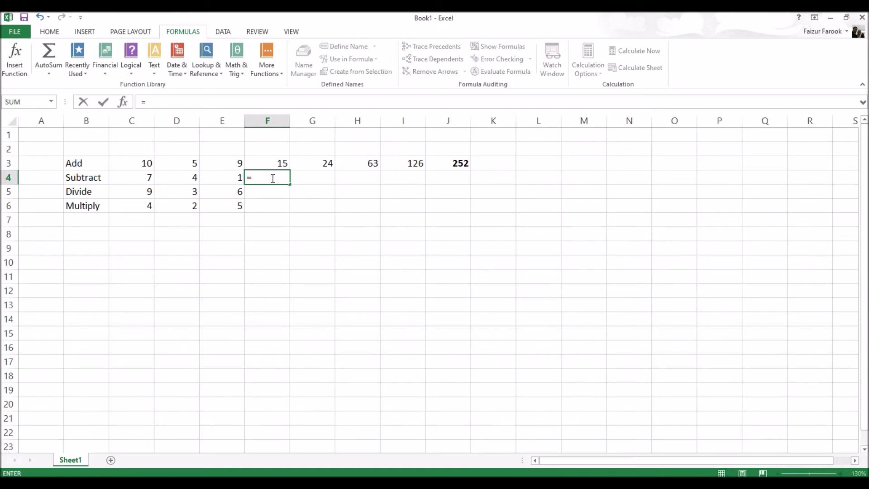
pyautogui.write('c')
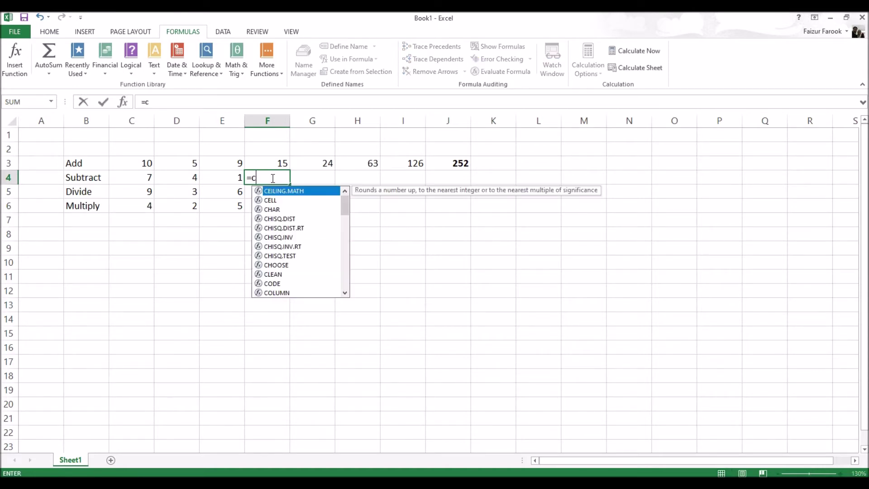
pyautogui.write('4-')
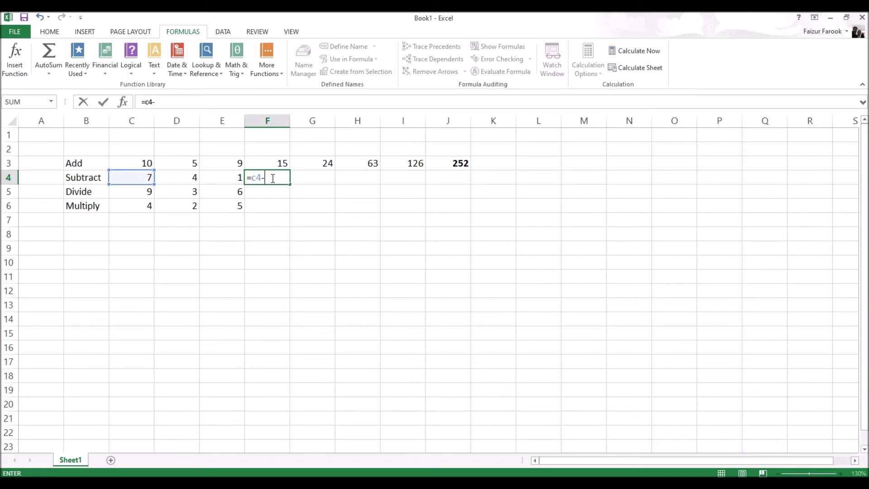
pyautogui.write('d4')
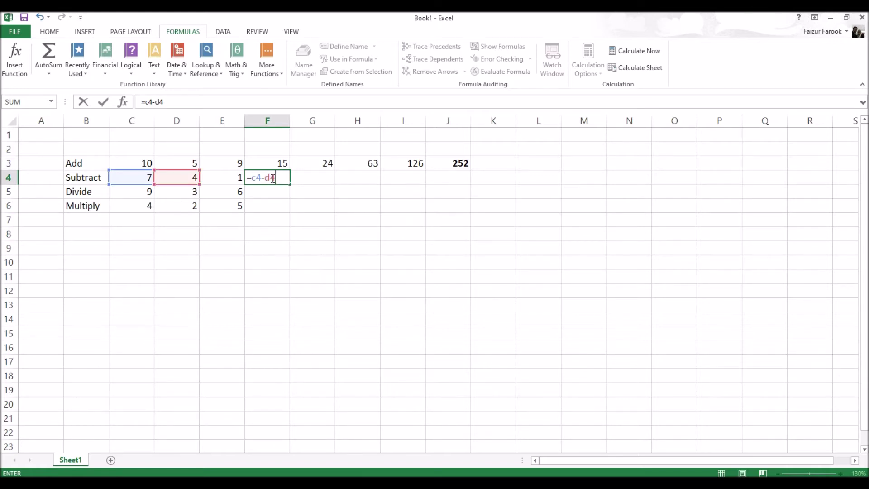
pyautogui.press('Return')
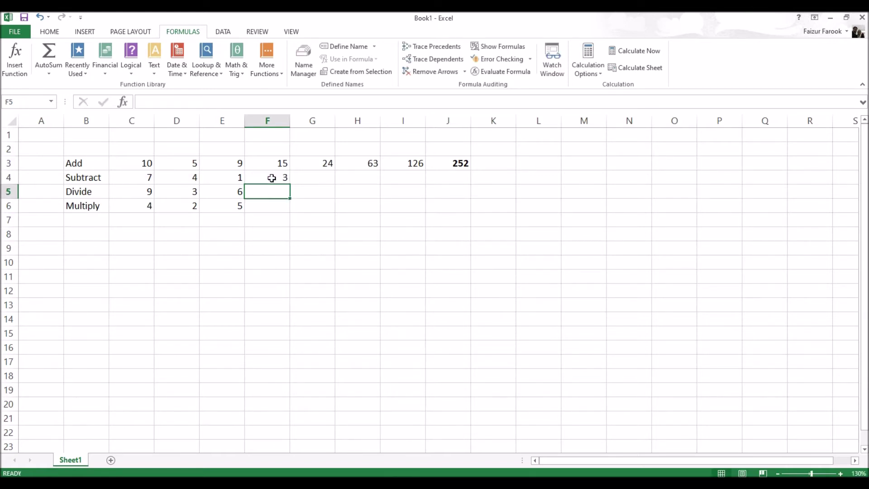
pyautogui.press('Up')
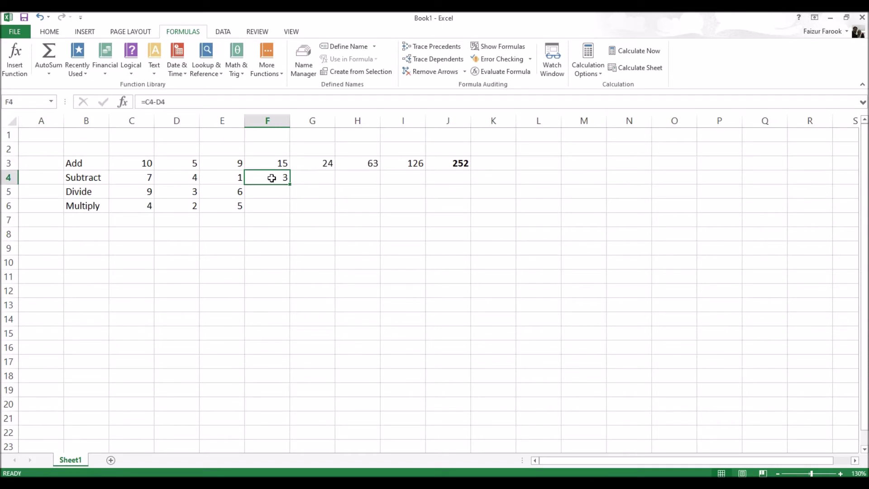
pyautogui.press('Right')
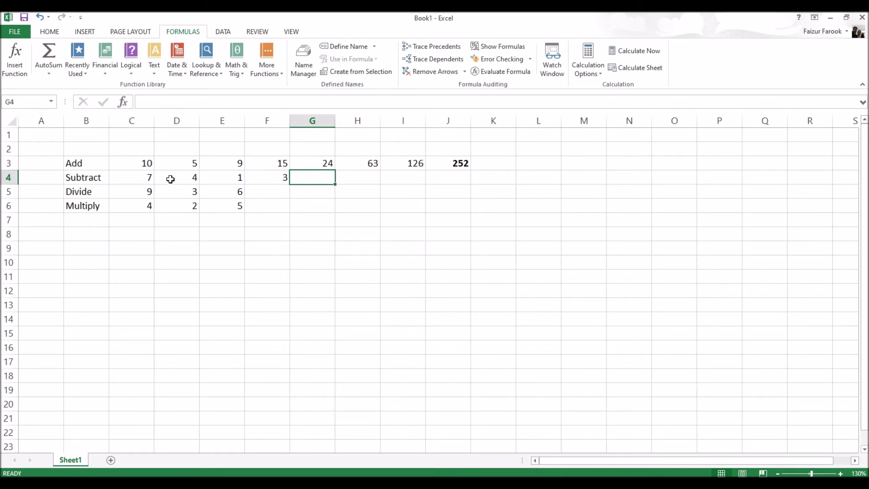
# - Build =C4-D4-E4 in G4 by clicking the cells, giving 2
pyautogui.write('=')
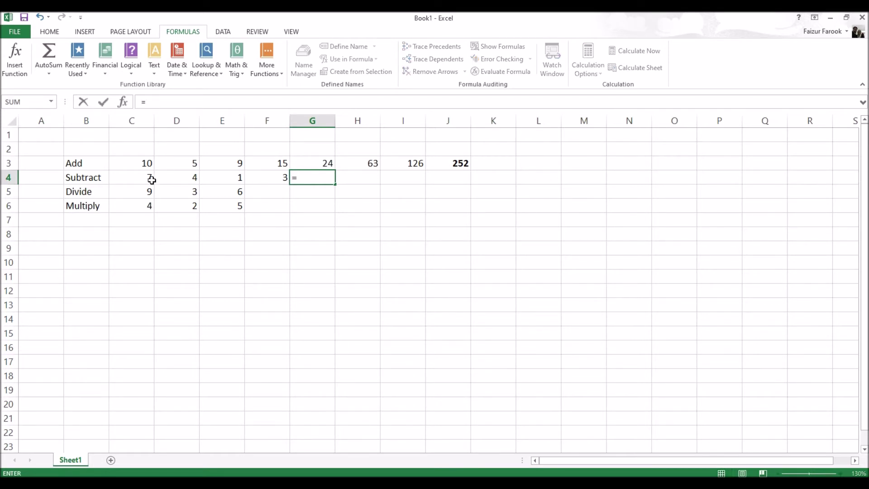
pyautogui.click(147, 178)
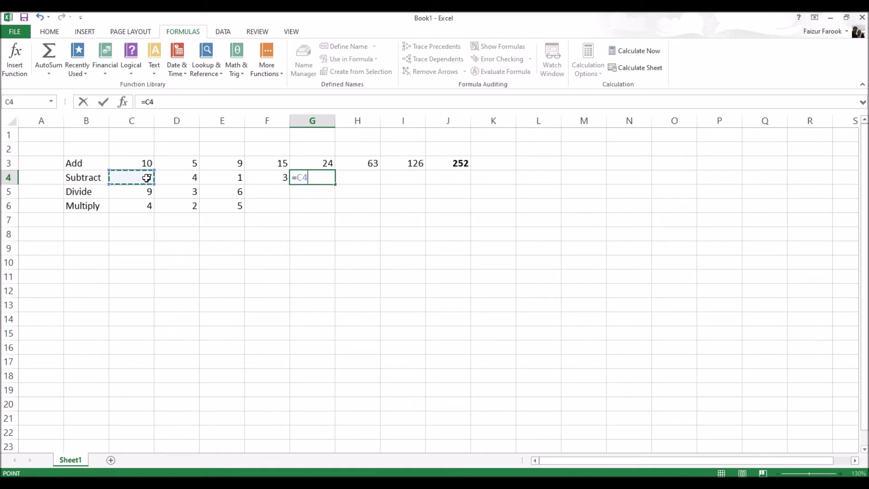
pyautogui.write('-')
pyautogui.click(181, 177)
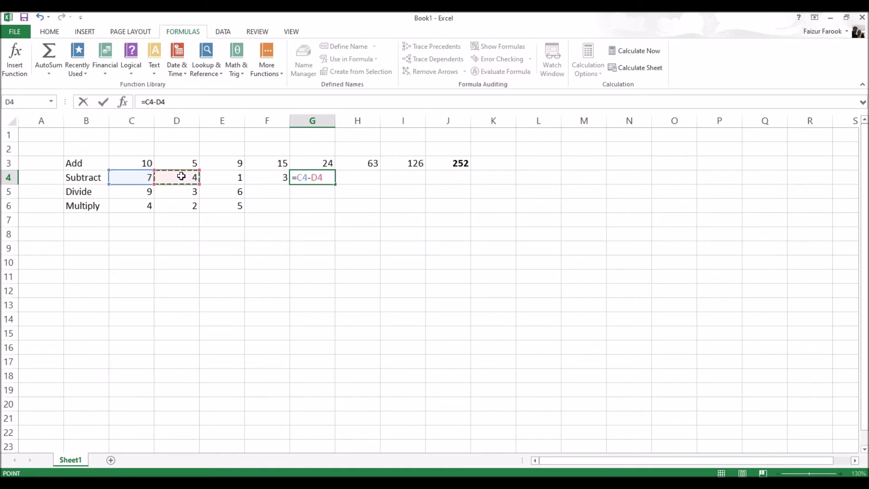
pyautogui.write('-')
pyautogui.click(222, 178)
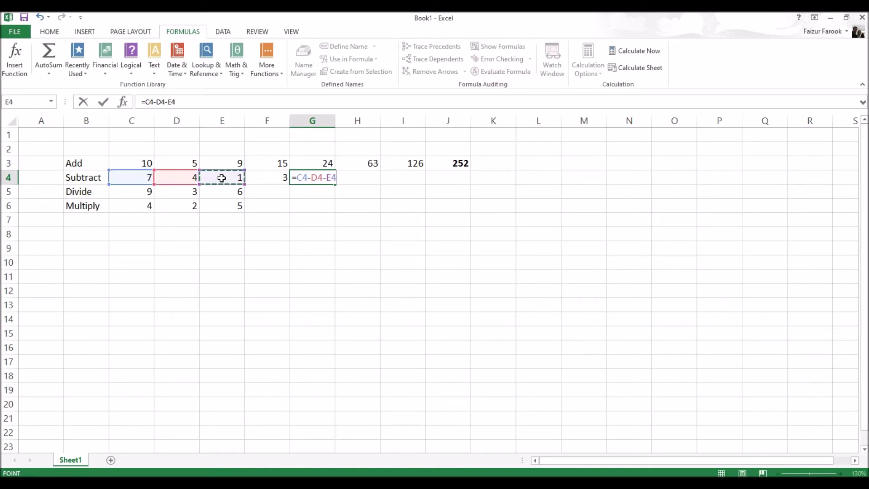
pyautogui.press('Return')
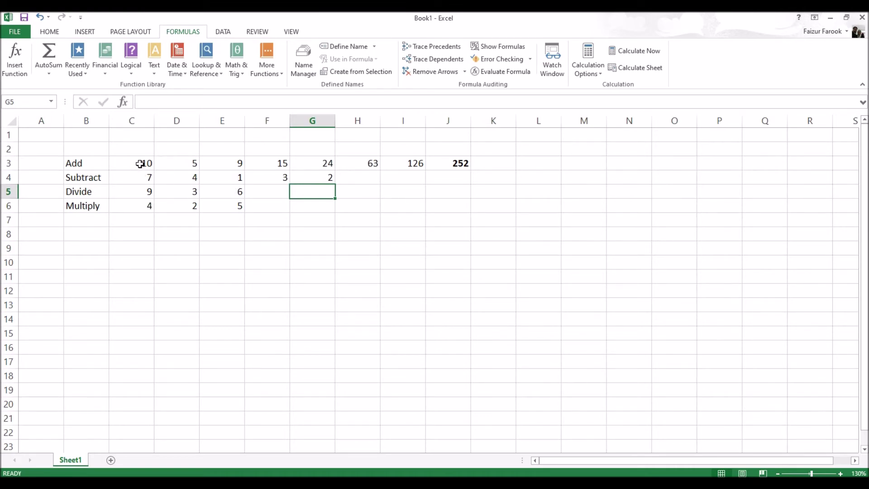
pyautogui.click(141, 164)
# - Build =C3-D4-D5 in H4 by clicking the cells, giving 3
pyautogui.click(181, 177)
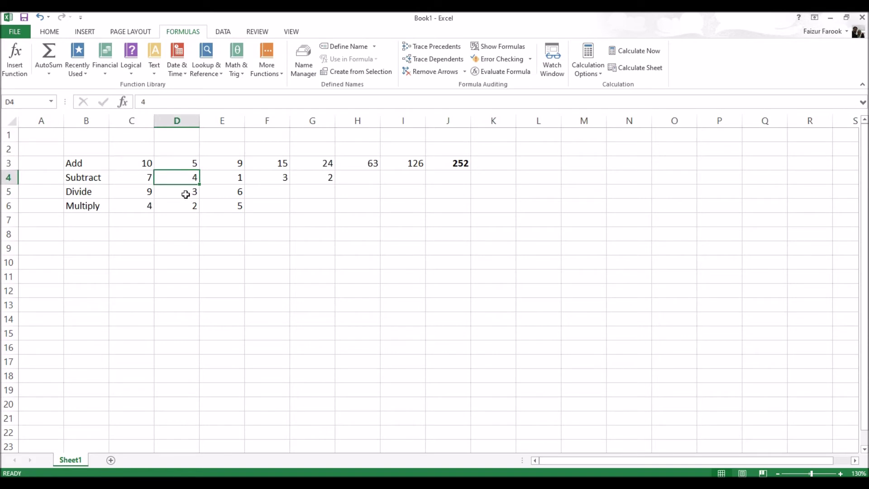
pyautogui.click(185, 192)
pyautogui.press('Up')
pyautogui.press('Right')
pyautogui.press('Right')
pyautogui.press('Right')
pyautogui.write('=')
pyautogui.click(140, 165)
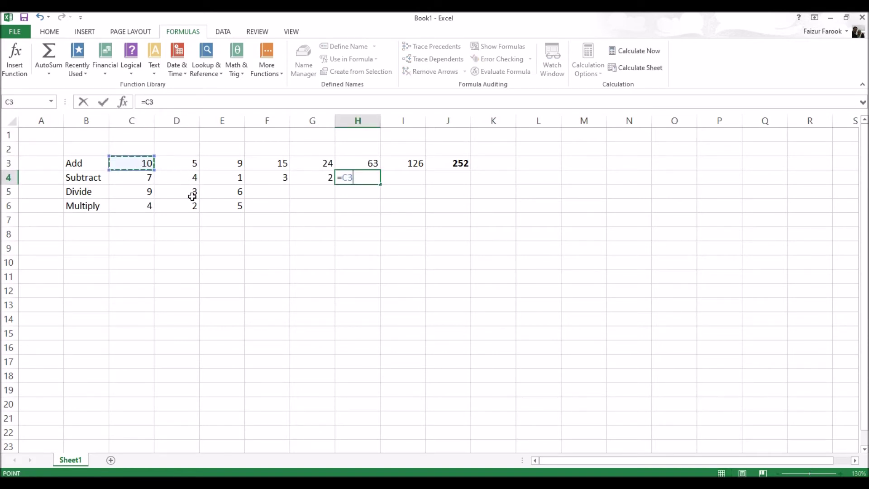
pyautogui.write('-')
pyautogui.click(186, 179)
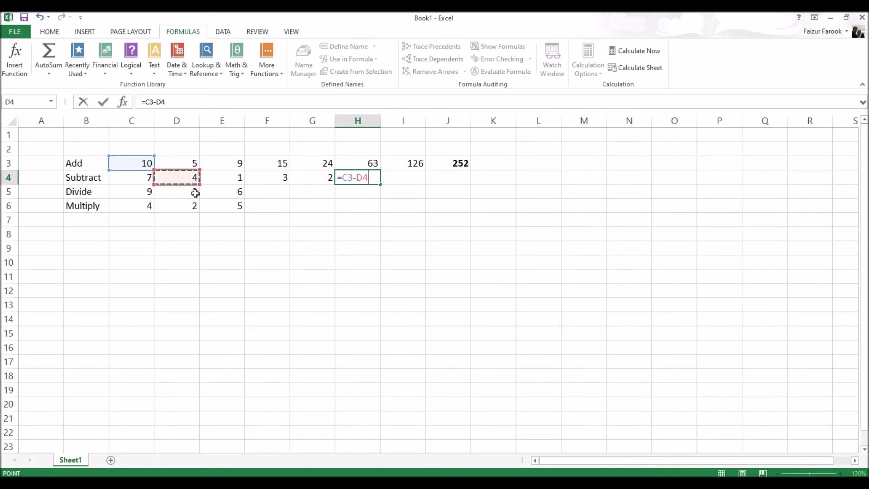
pyautogui.write('-')
pyautogui.click(190, 194)
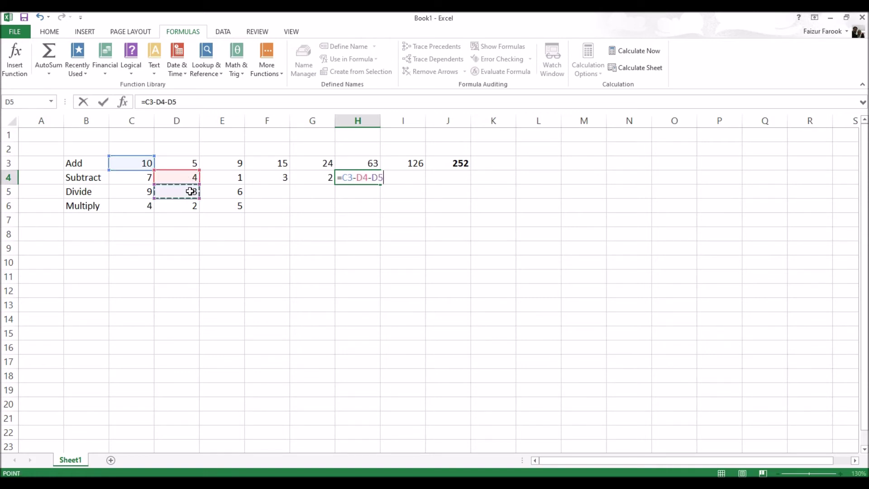
pyautogui.press('Return')
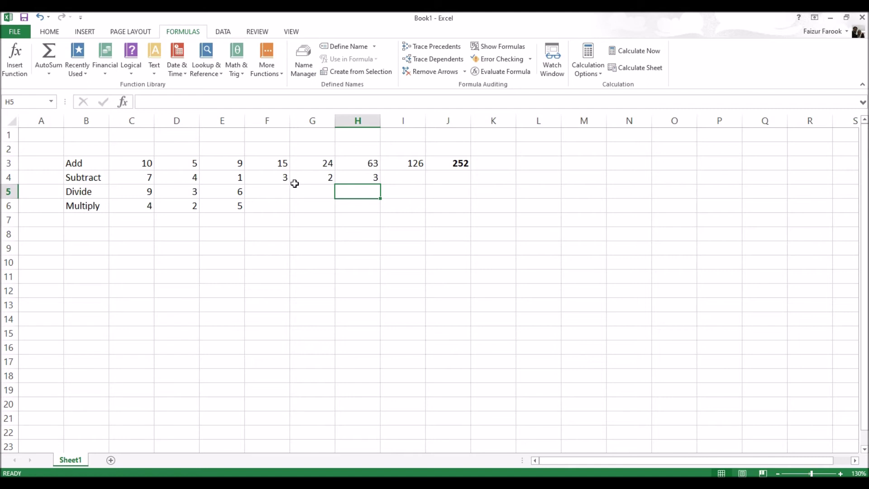
pyautogui.click(317, 181)
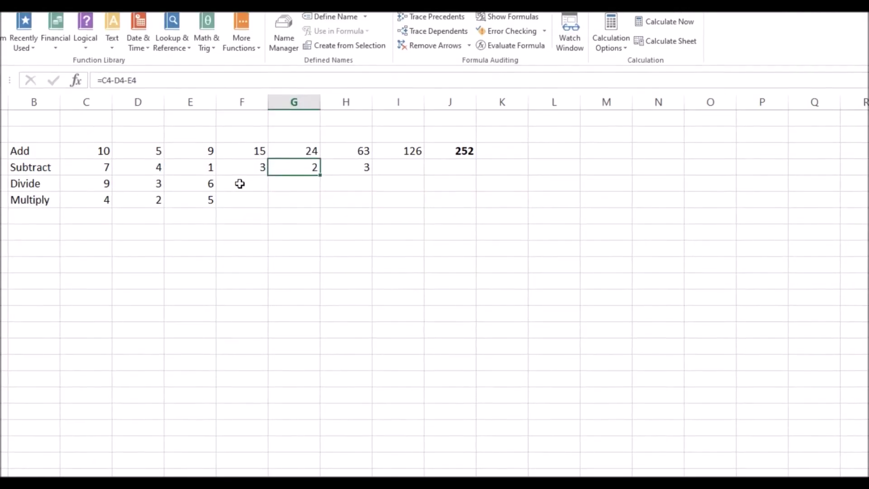
# - Enter =C5/D5 in F5 so the Divide row shows 3
pyautogui.click(248, 186)
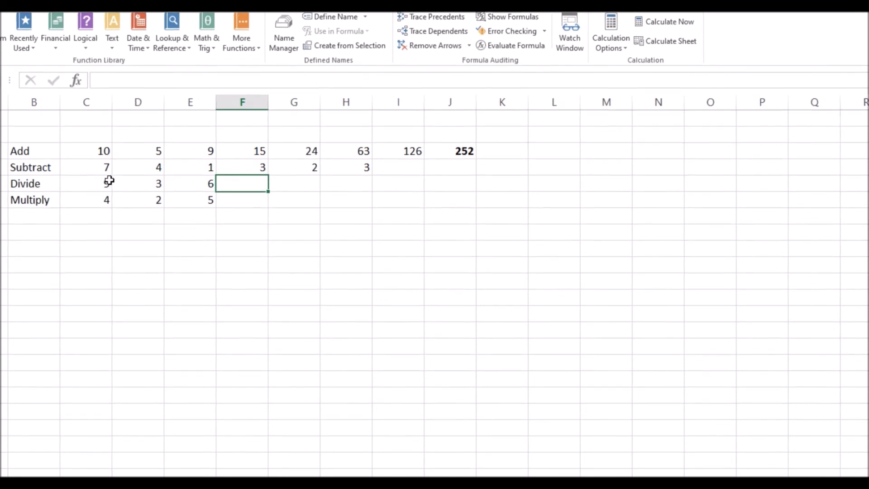
pyautogui.click(92, 184)
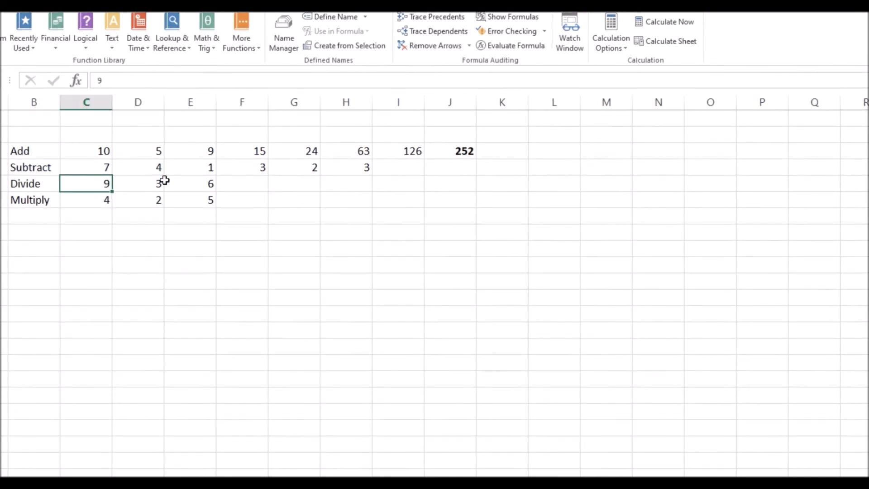
pyautogui.click(149, 184)
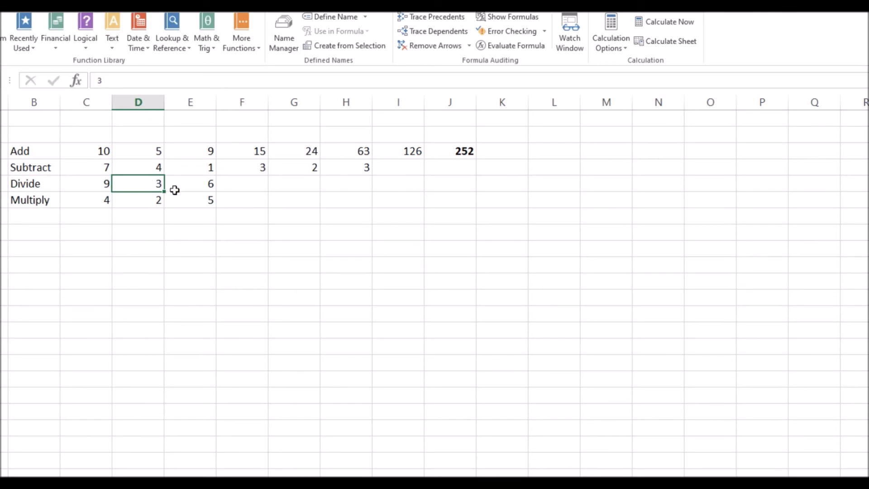
pyautogui.click(255, 181)
pyautogui.write('=')
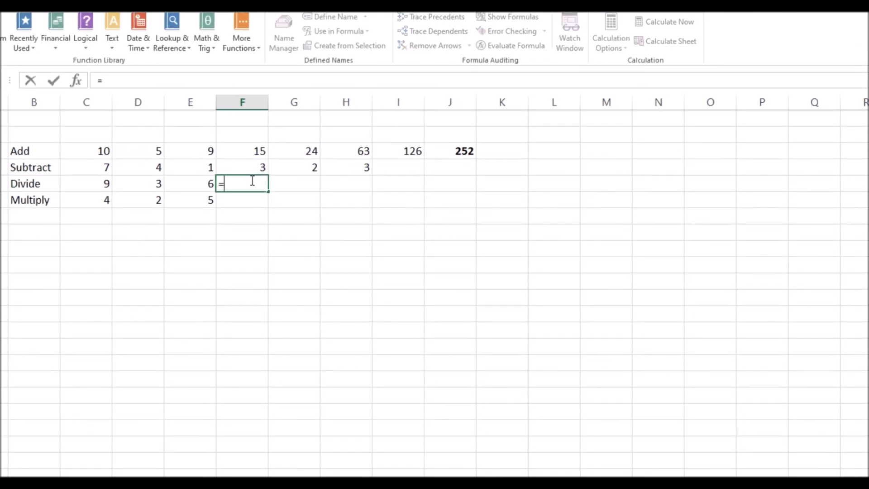
pyautogui.write('c5')
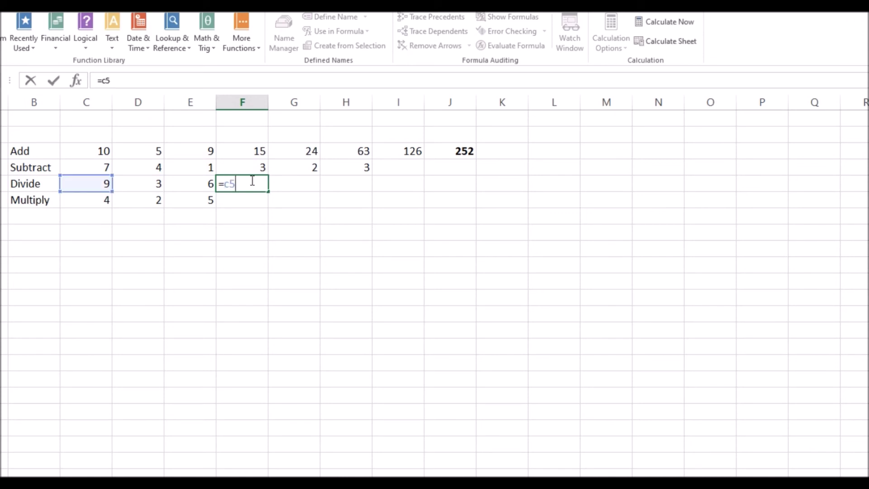
pyautogui.write('/')
pyautogui.write('d5')
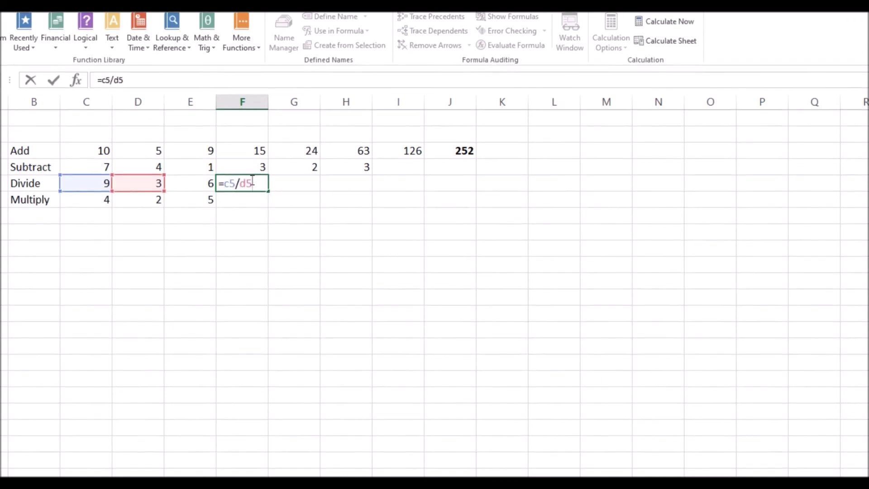
pyautogui.press('Return')
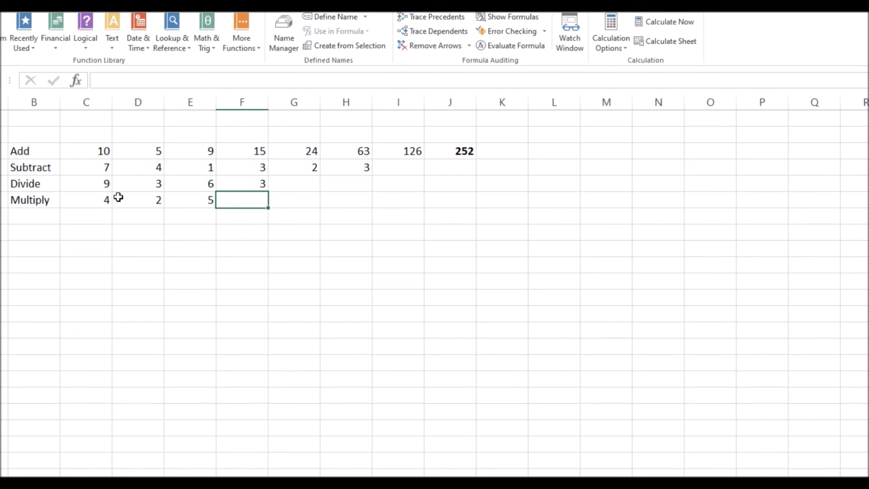
# - Enter =C6/D6 in F6 so the Multiply row shows 2
pyautogui.click(92, 202)
pyautogui.click(146, 200)
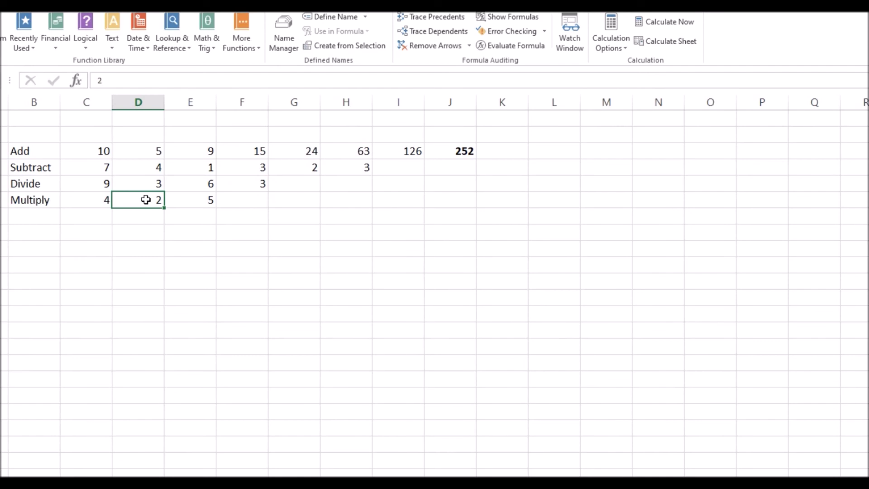
pyautogui.click(258, 200)
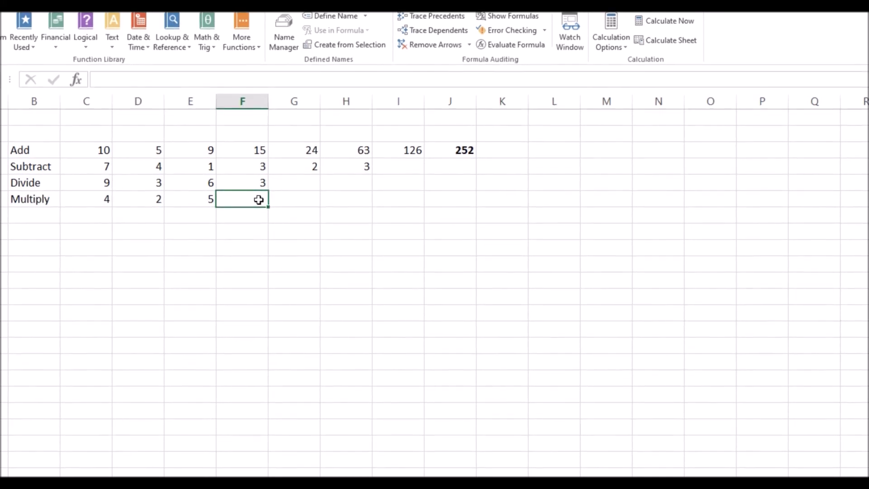
pyautogui.write('=')
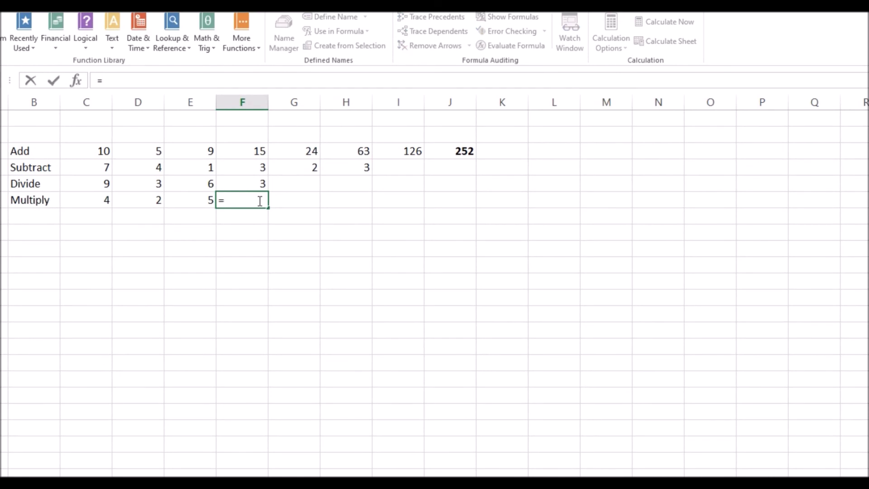
pyautogui.write('c6')
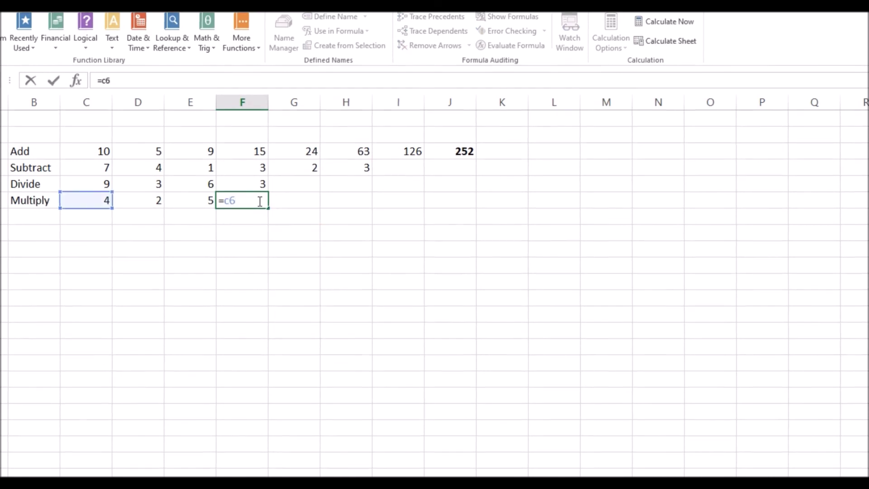
pyautogui.write('/')
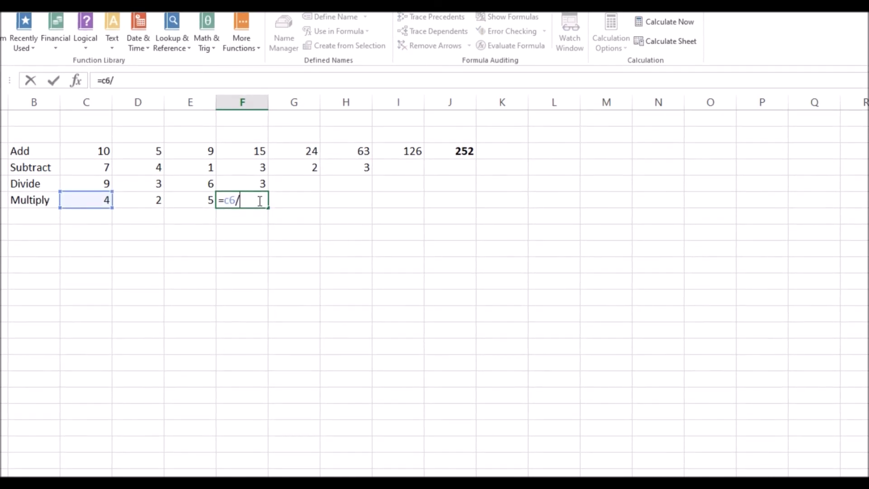
pyautogui.write('d6')
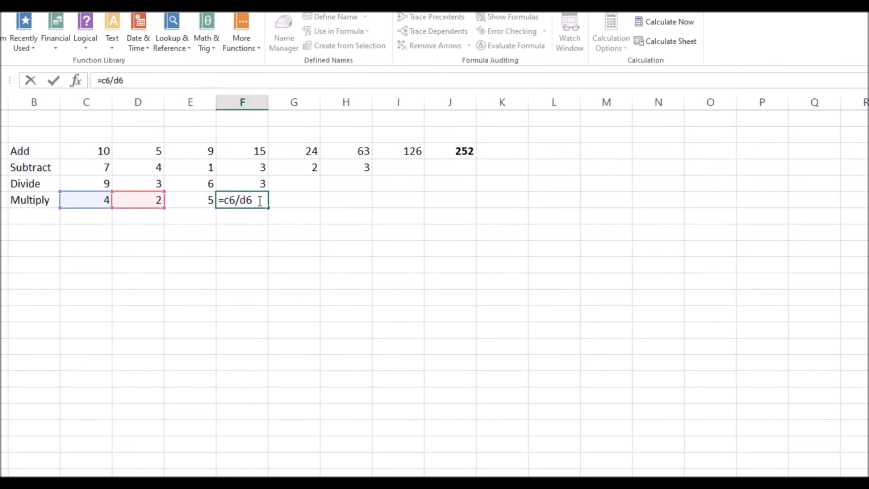
pyautogui.press('Return')
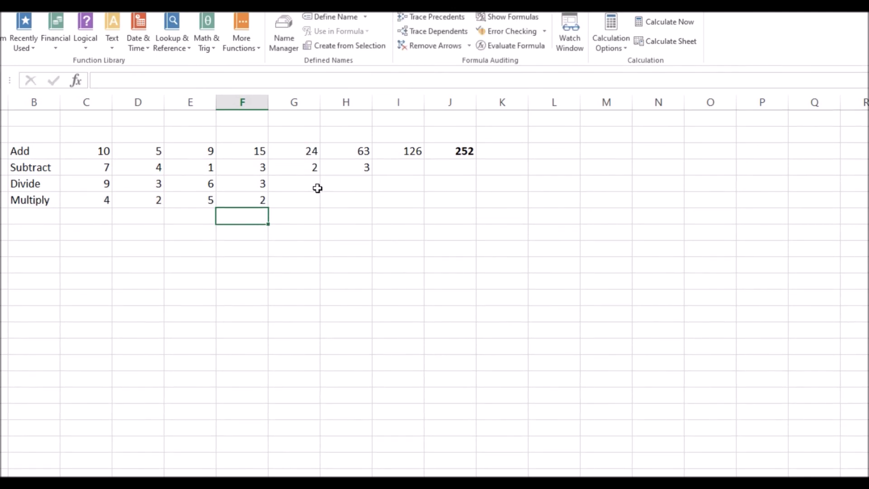